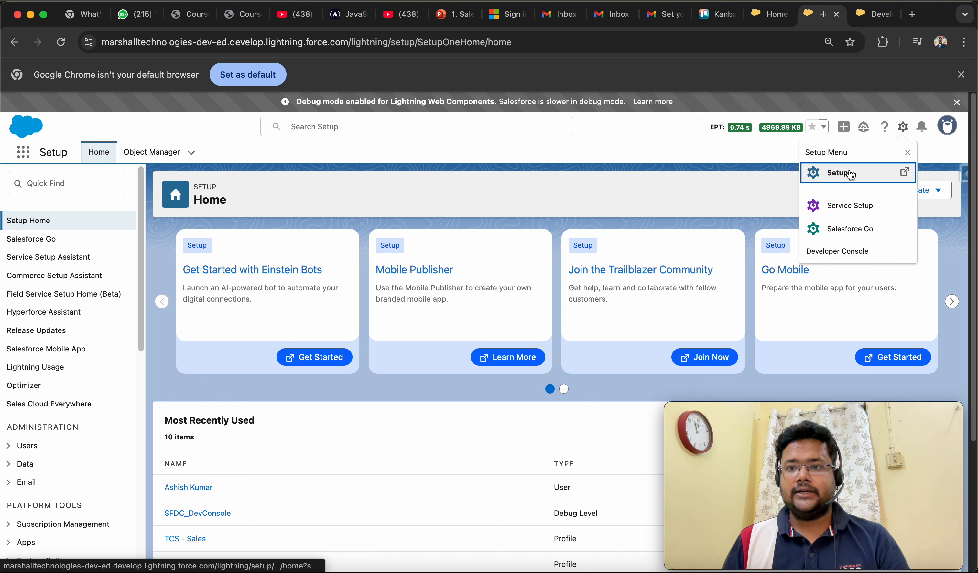
Find the Mass Delete Records page in Setup and open the mass deletion of leads.
{"action": "left_click", "coordinate": [90, 179]}
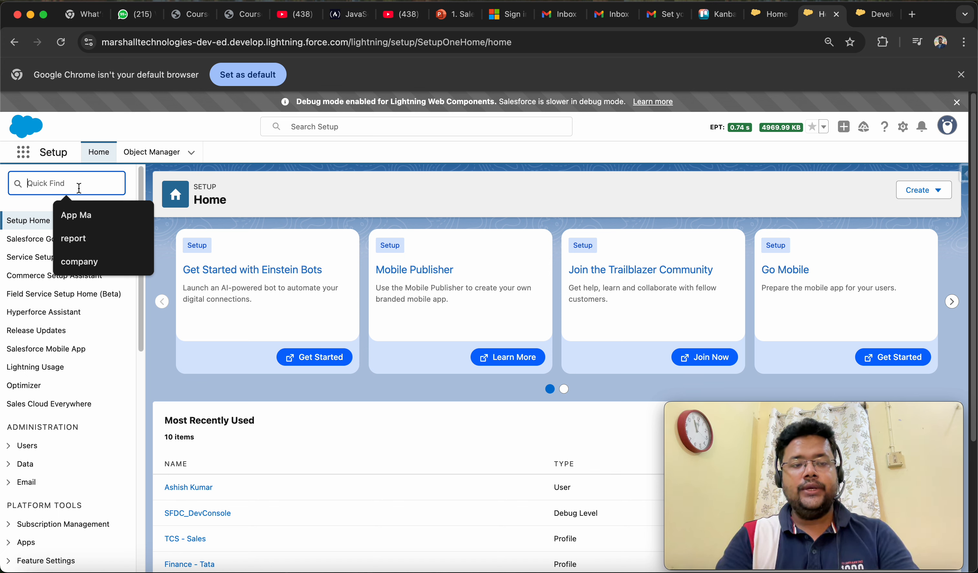
{"action": "type", "text": "Ma"}
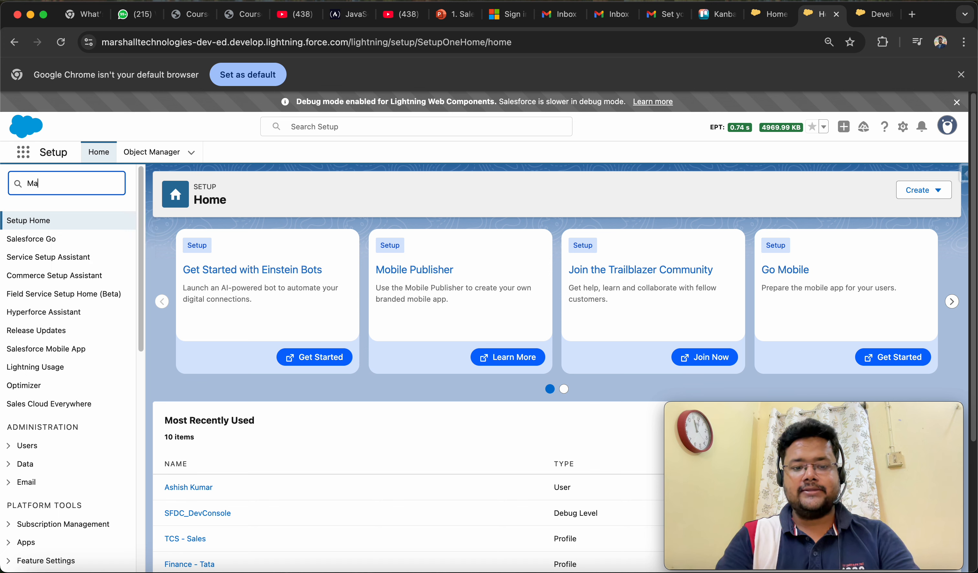
{"action": "type", "text": "ss Delete"}
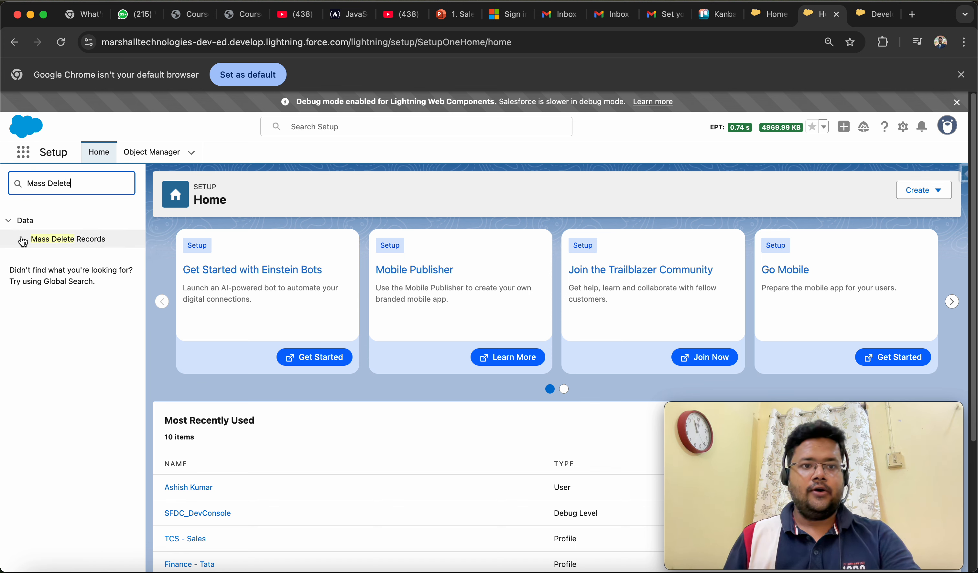
{"action": "left_click", "coordinate": [86, 241]}
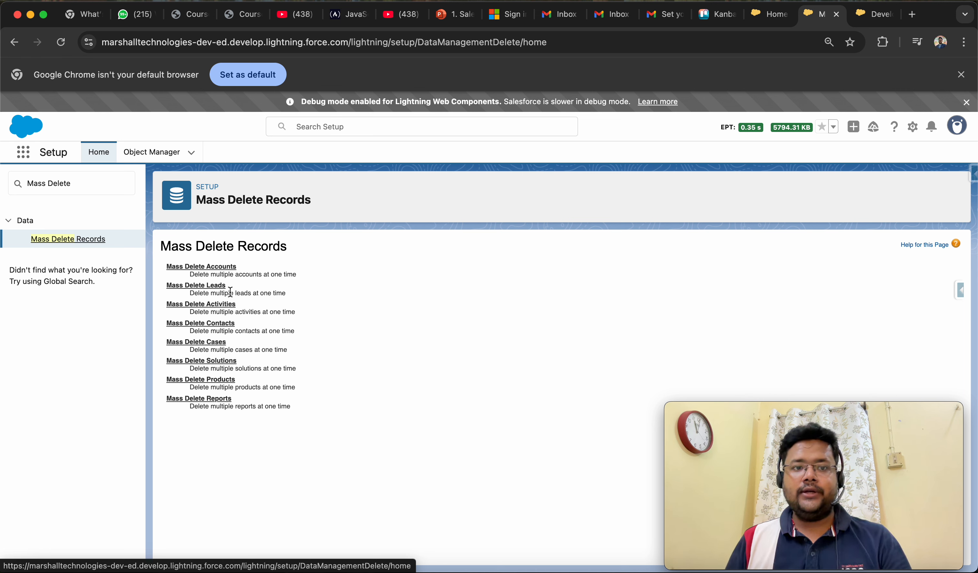
{"action": "left_click", "coordinate": [209, 287]}
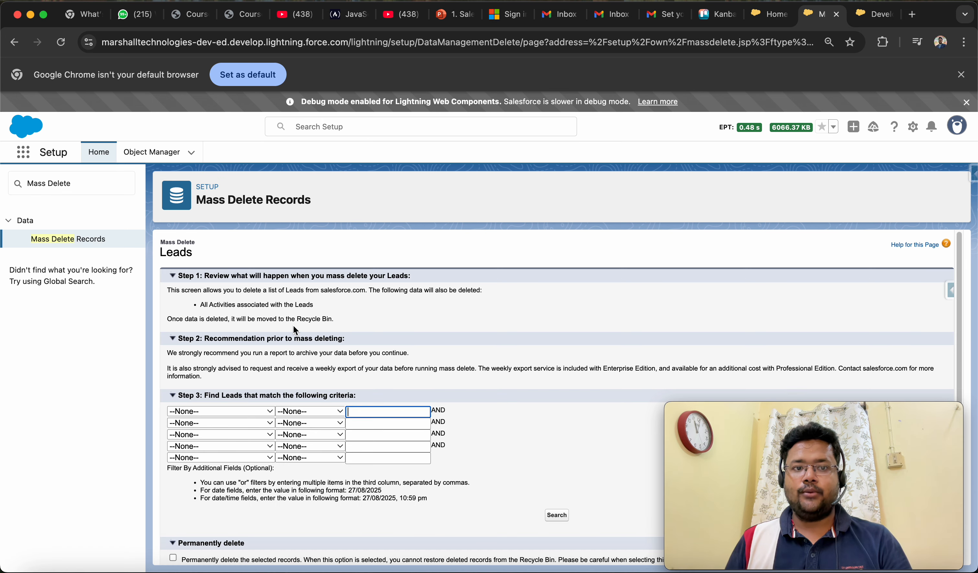
Search for leads without any filter criteria and look through the listed records and their fields.
{"action": "scroll", "coordinate": [413, 352], "scroll_direction": "down", "scroll_amount": 1}
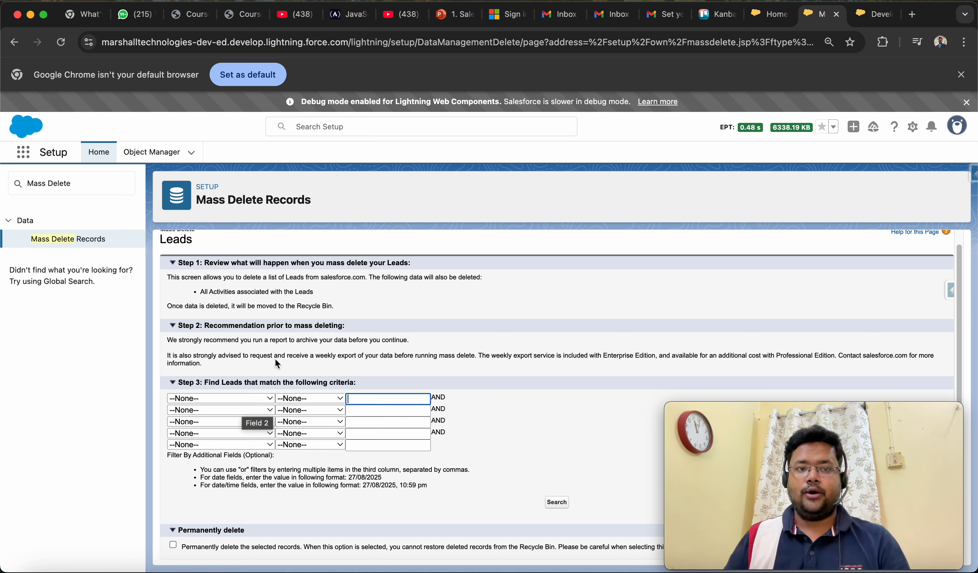
{"action": "scroll", "coordinate": [322, 351], "scroll_direction": "up", "scroll_amount": 1}
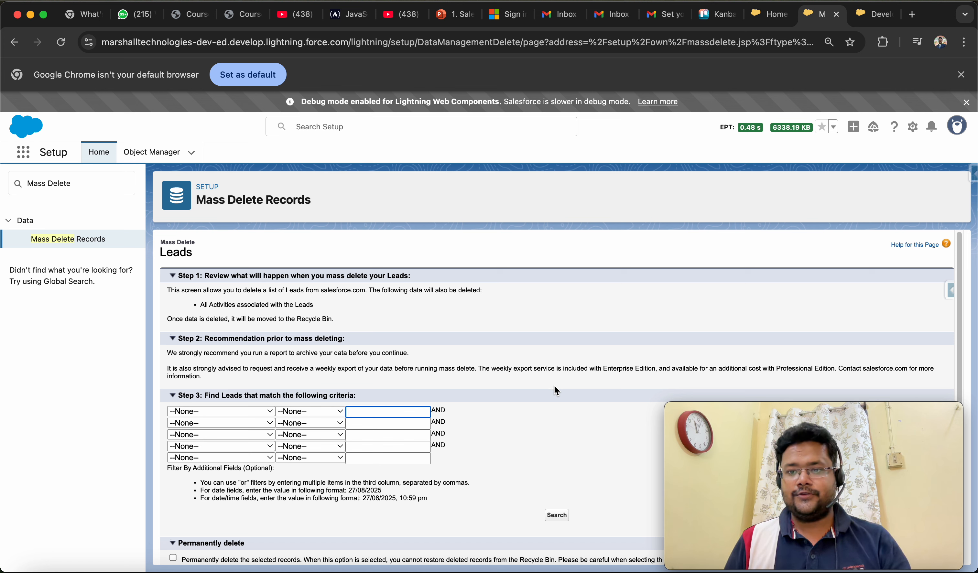
{"action": "scroll", "coordinate": [560, 390], "scroll_direction": "down", "scroll_amount": 1}
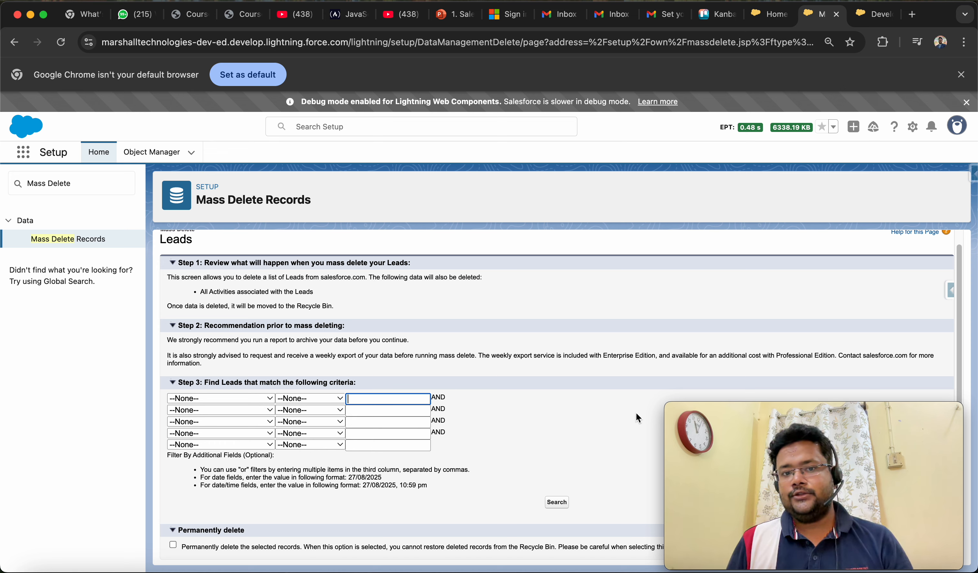
{"action": "left_click", "coordinate": [556, 503]}
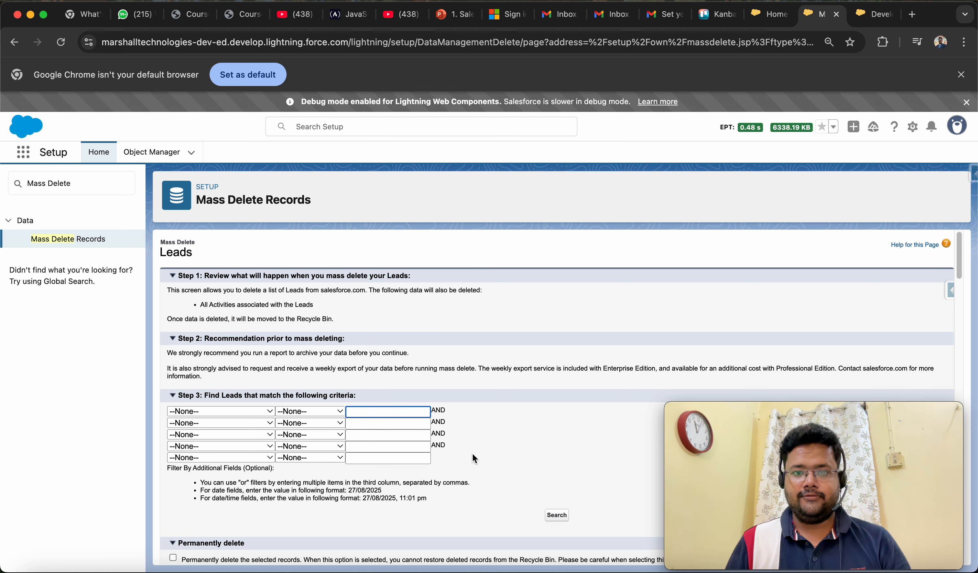
{"action": "scroll", "coordinate": [579, 431], "scroll_direction": "down", "scroll_amount": 15}
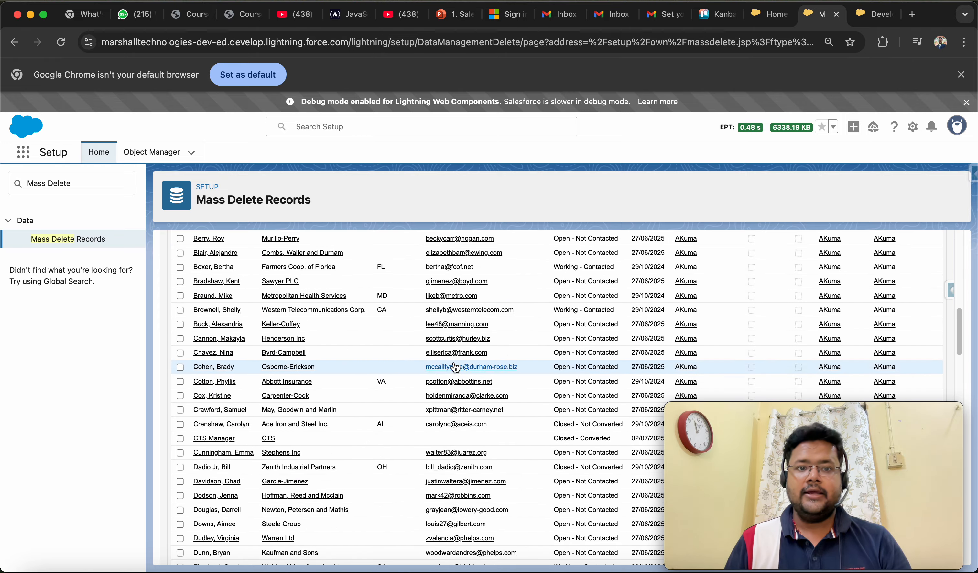
{"action": "scroll", "coordinate": [430, 362], "scroll_direction": "up", "scroll_amount": 15}
{"action": "scroll", "coordinate": [324, 432], "scroll_direction": "down", "scroll_amount": 10}
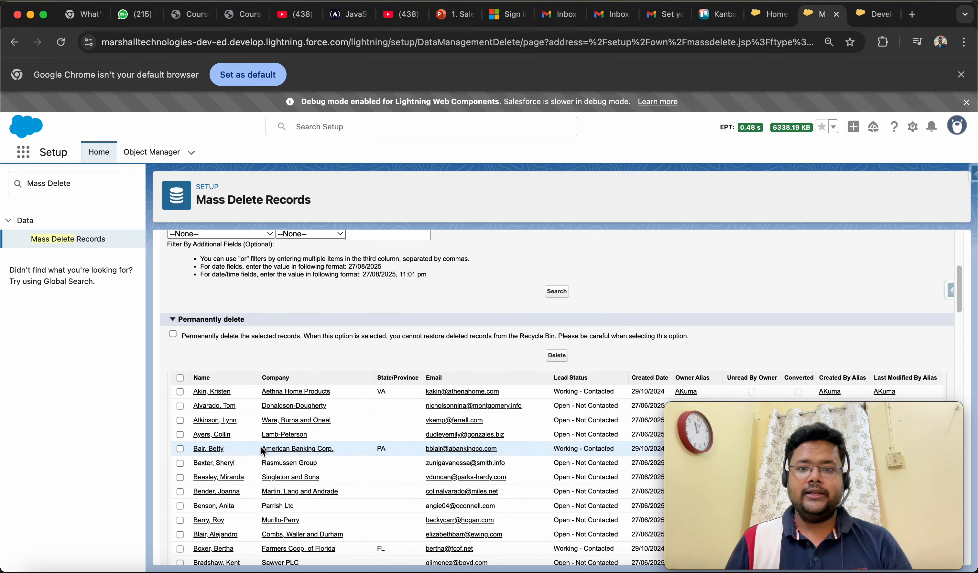
{"action": "scroll", "coordinate": [413, 479], "scroll_direction": "down", "scroll_amount": 3}
{"action": "scroll", "coordinate": [413, 473], "scroll_direction": "down", "scroll_amount": 20}
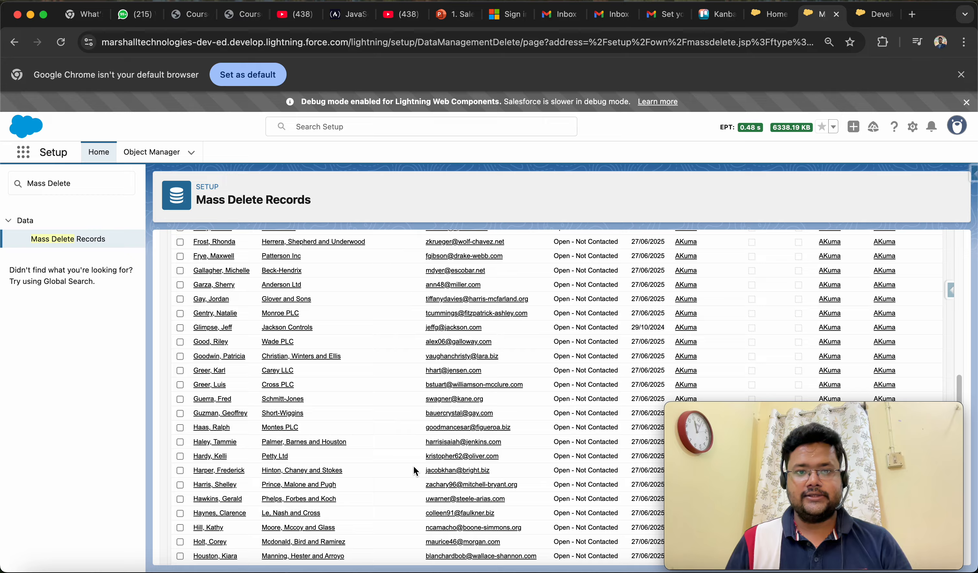
{"action": "scroll", "coordinate": [414, 466], "scroll_direction": "up", "scroll_amount": 20}
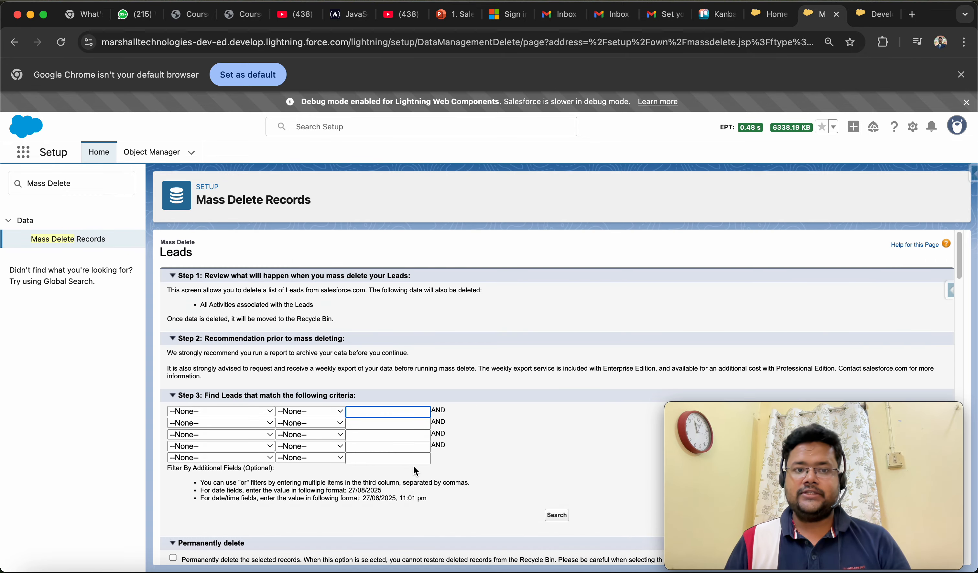
{"action": "left_click", "coordinate": [270, 412]}
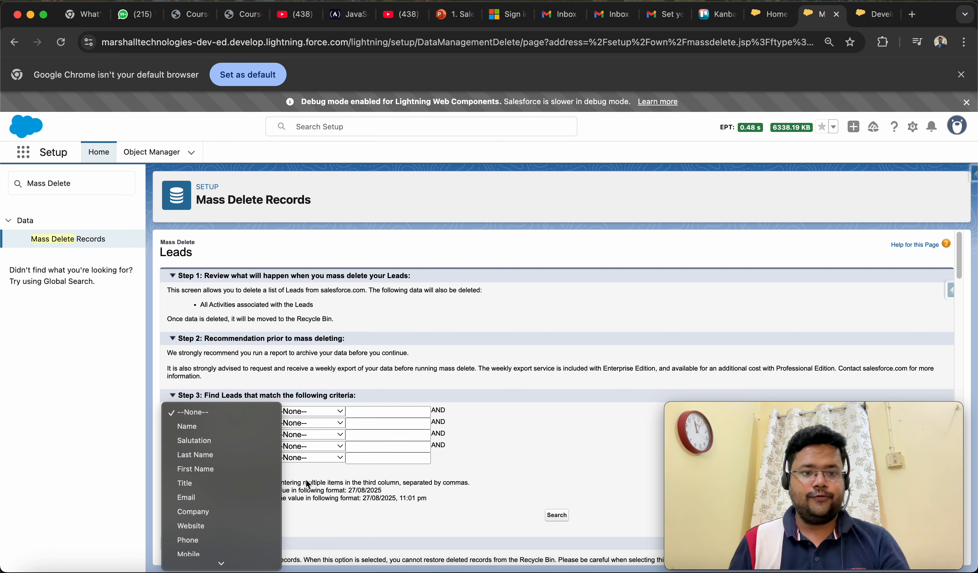
{"action": "left_click", "coordinate": [454, 492]}
{"action": "scroll", "coordinate": [460, 494], "scroll_direction": "down", "scroll_amount": 10}
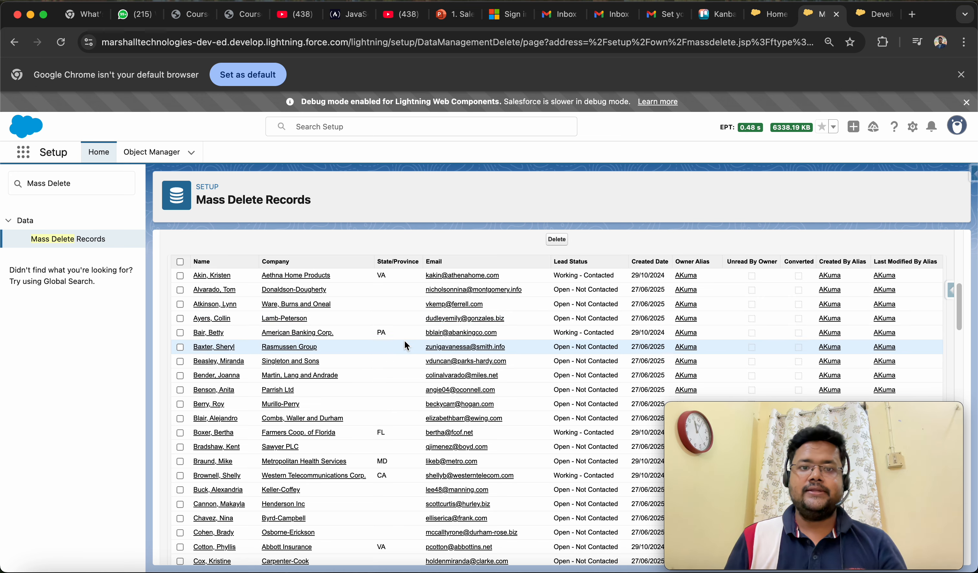
{"action": "scroll", "coordinate": [405, 341], "scroll_direction": "up", "scroll_amount": 10}
Filter the leads by State/Province not equal to an empty value and run the search.
{"action": "left_click", "coordinate": [245, 416]}
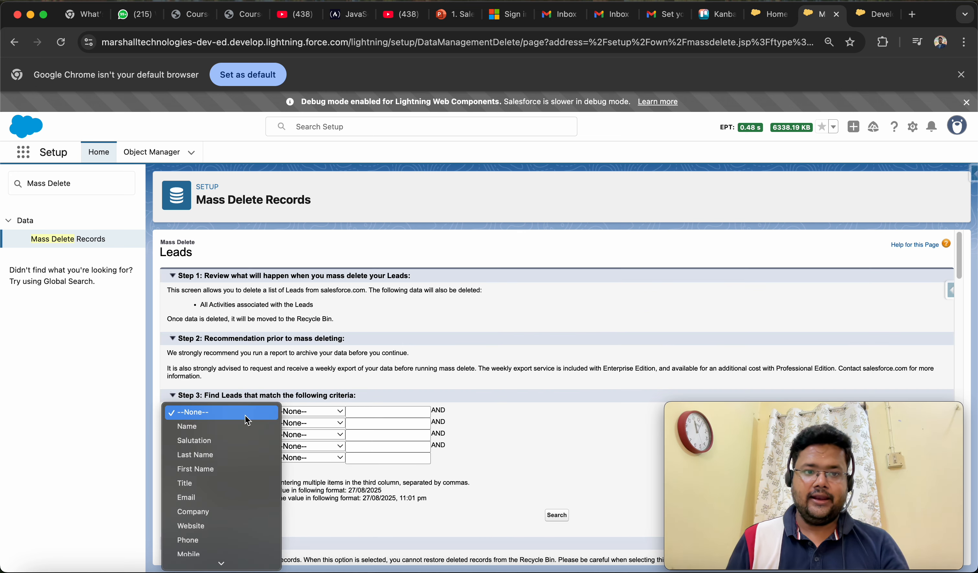
{"action": "scroll", "coordinate": [210, 537], "scroll_direction": "down", "scroll_amount": 5}
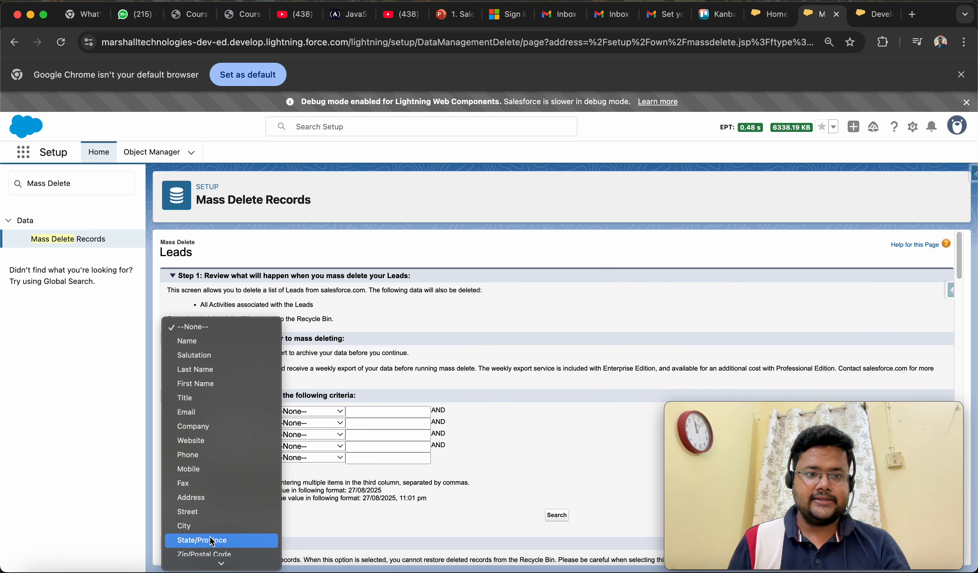
{"action": "scroll", "coordinate": [211, 538], "scroll_direction": "down", "scroll_amount": 3}
{"action": "left_click", "coordinate": [220, 505]}
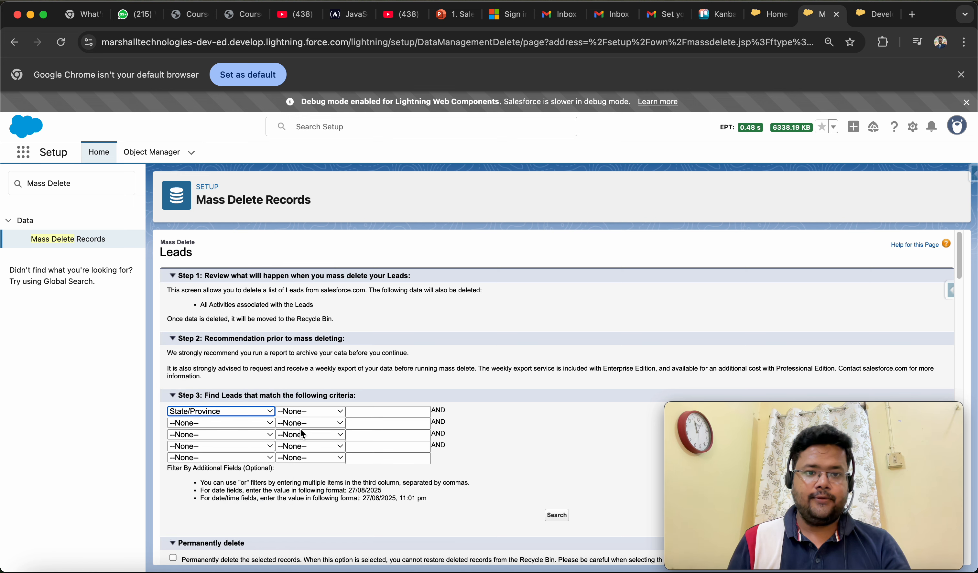
{"action": "left_click", "coordinate": [319, 409]}
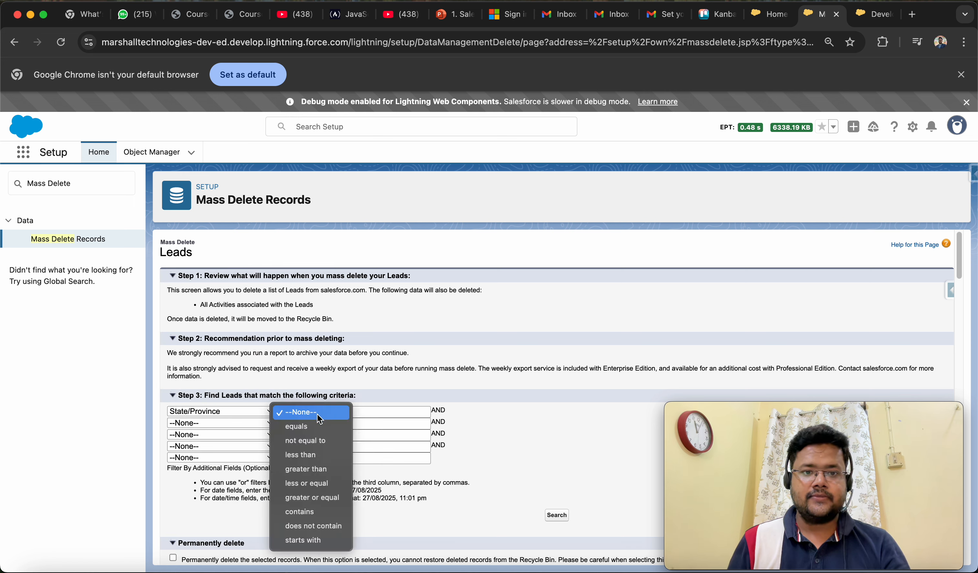
{"action": "left_click", "coordinate": [303, 441]}
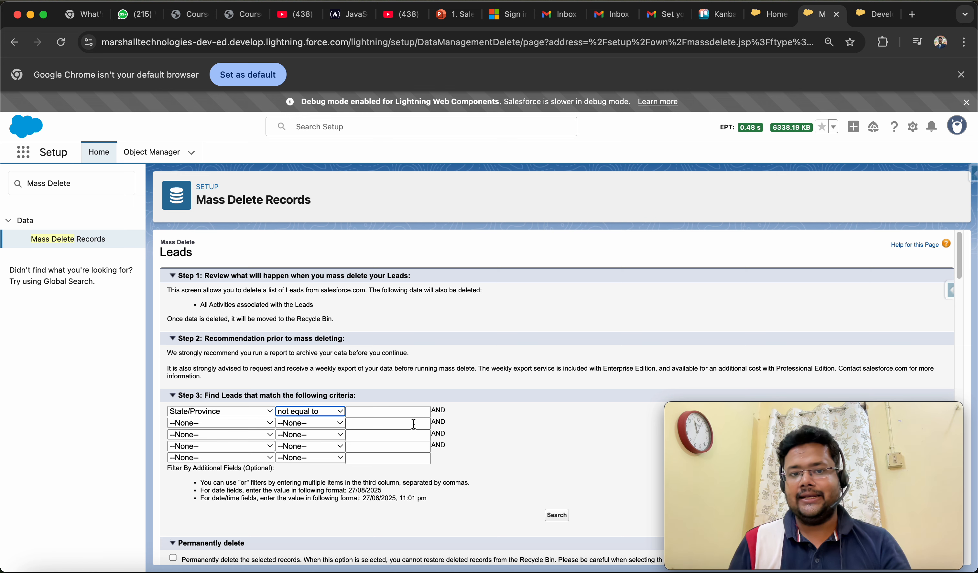
{"action": "scroll", "coordinate": [501, 460], "scroll_direction": "down", "scroll_amount": 2}
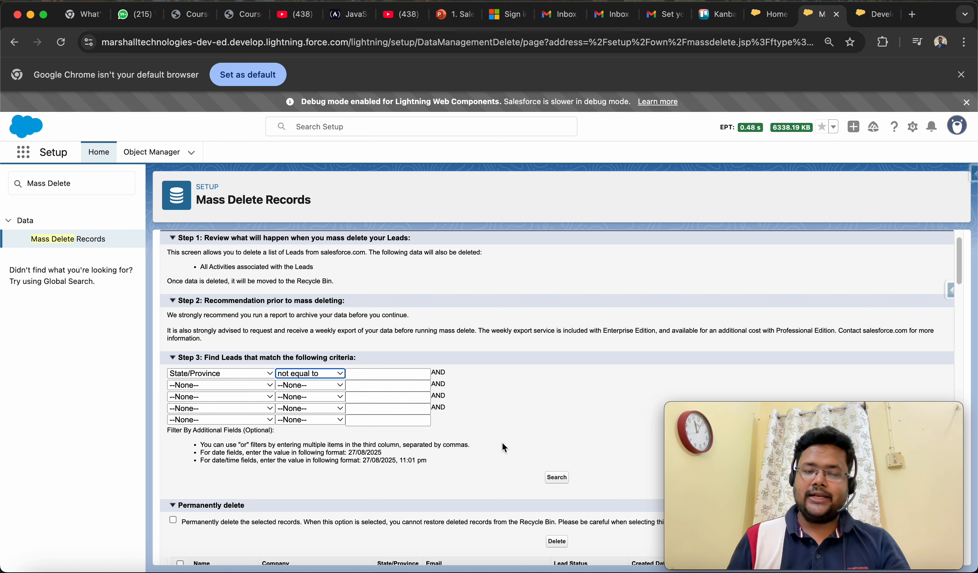
{"action": "left_click", "coordinate": [561, 477]}
{"action": "scroll", "coordinate": [464, 443], "scroll_direction": "down", "scroll_amount": 15}
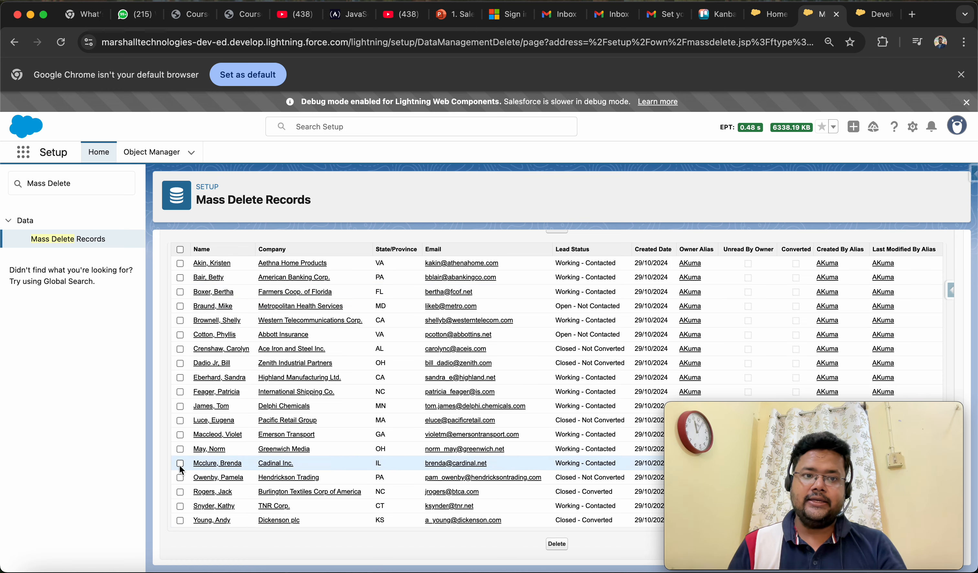
Delete the leads of Delphi Chemicals, Emerson Transport and Cadinal Inc. without using the permanent deletion option.
{"action": "left_click", "coordinate": [180, 407]}
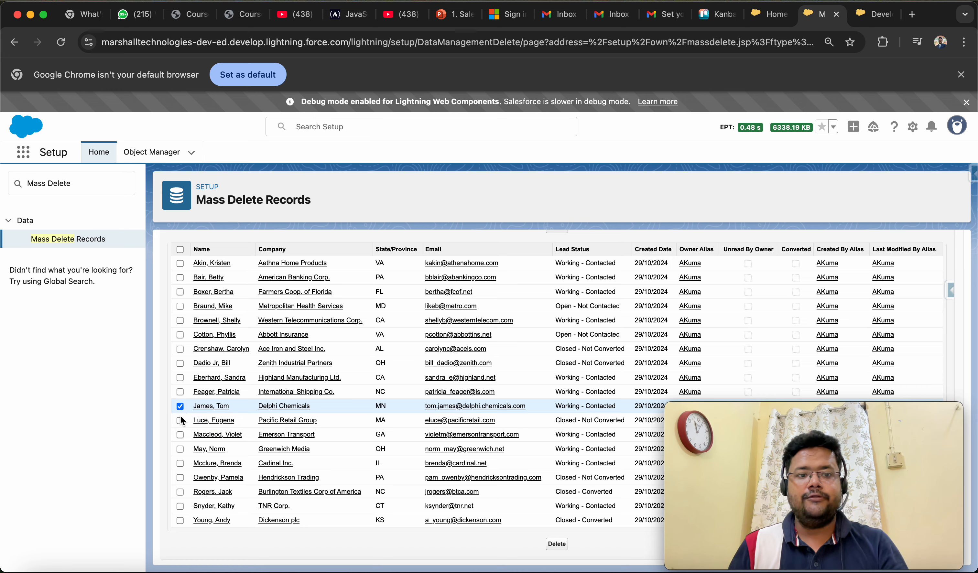
{"action": "left_click", "coordinate": [180, 436]}
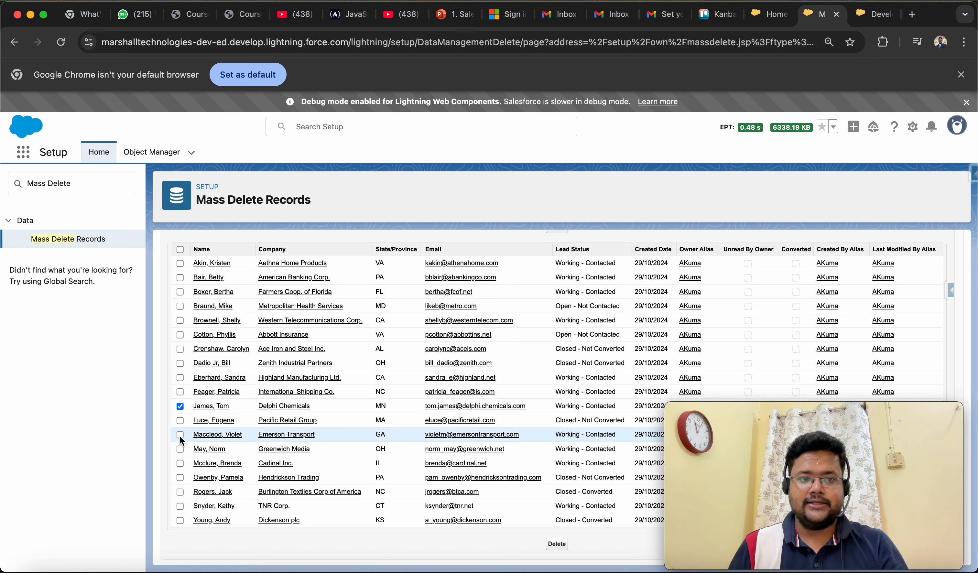
{"action": "left_click", "coordinate": [181, 464]}
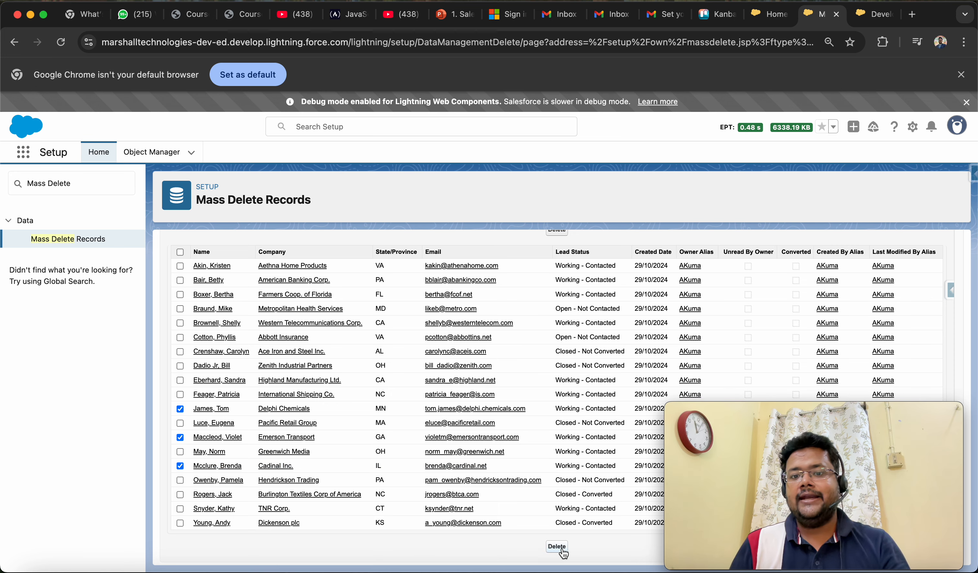
{"action": "scroll", "coordinate": [488, 438], "scroll_direction": "up", "scroll_amount": 3}
{"action": "scroll", "coordinate": [488, 439], "scroll_direction": "up", "scroll_amount": 2}
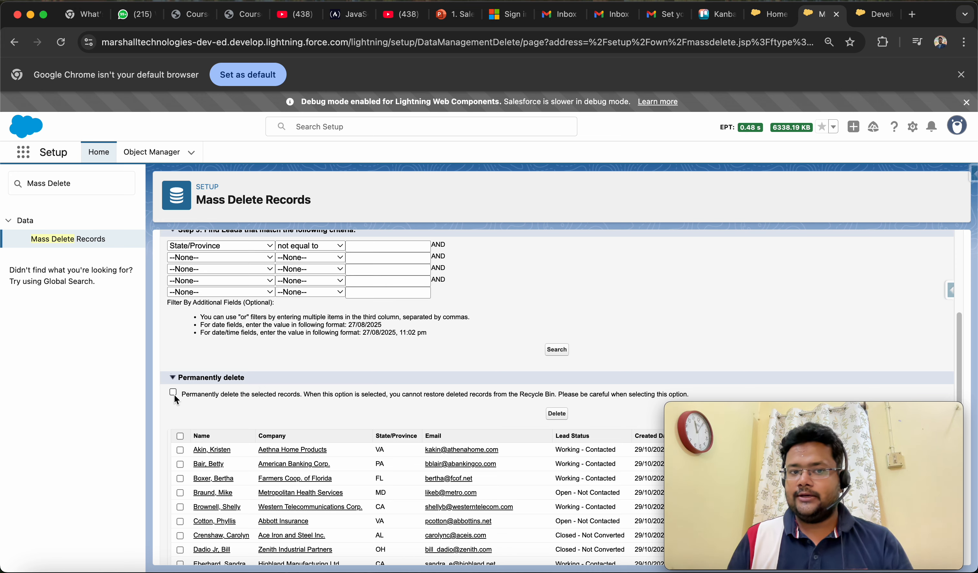
{"action": "scroll", "coordinate": [291, 466], "scroll_direction": "down", "scroll_amount": 5}
{"action": "scroll", "coordinate": [291, 465], "scroll_direction": "up", "scroll_amount": 2}
{"action": "scroll", "coordinate": [291, 466], "scroll_direction": "up", "scroll_amount": 1}
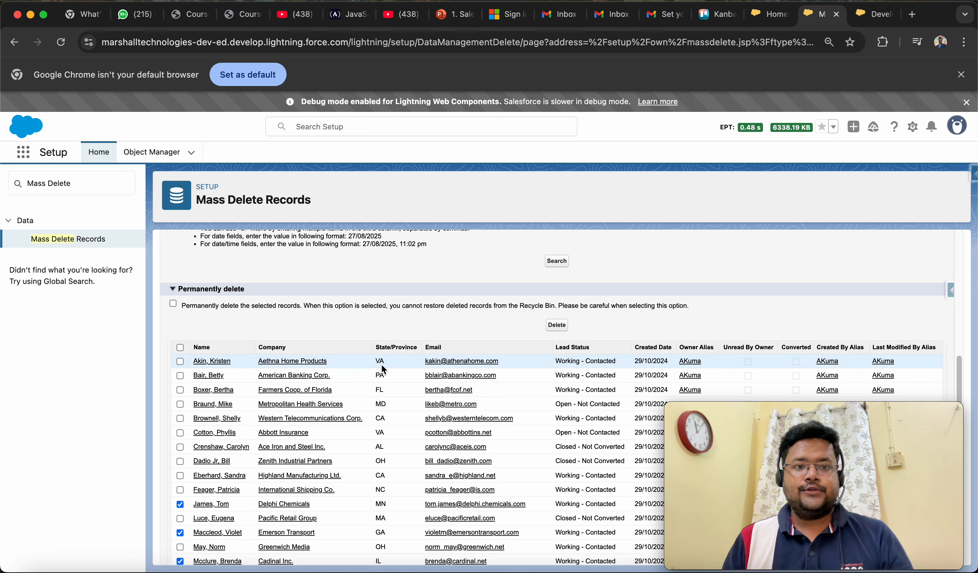
{"action": "scroll", "coordinate": [381, 364], "scroll_direction": "up", "scroll_amount": 5}
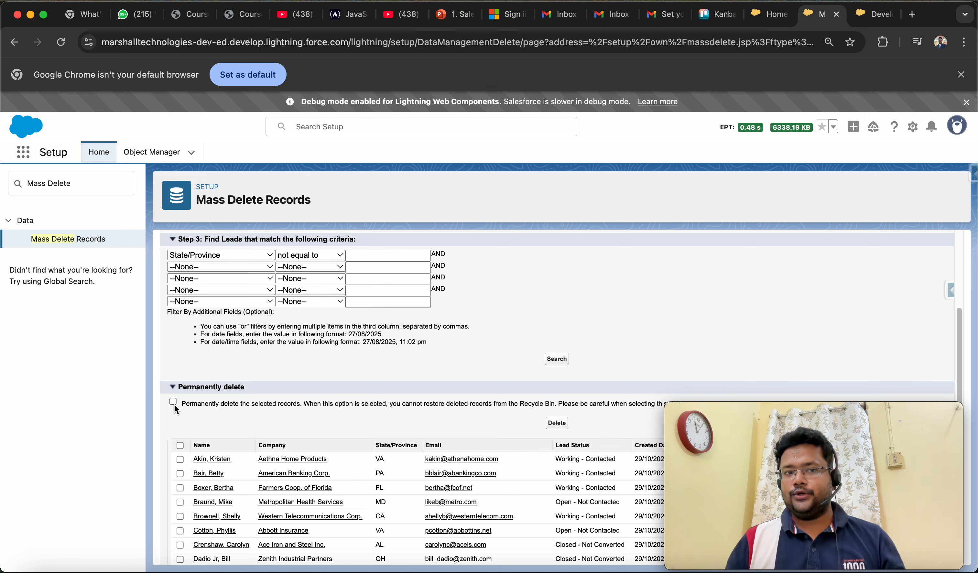
{"action": "scroll", "coordinate": [267, 453], "scroll_direction": "down", "scroll_amount": 5}
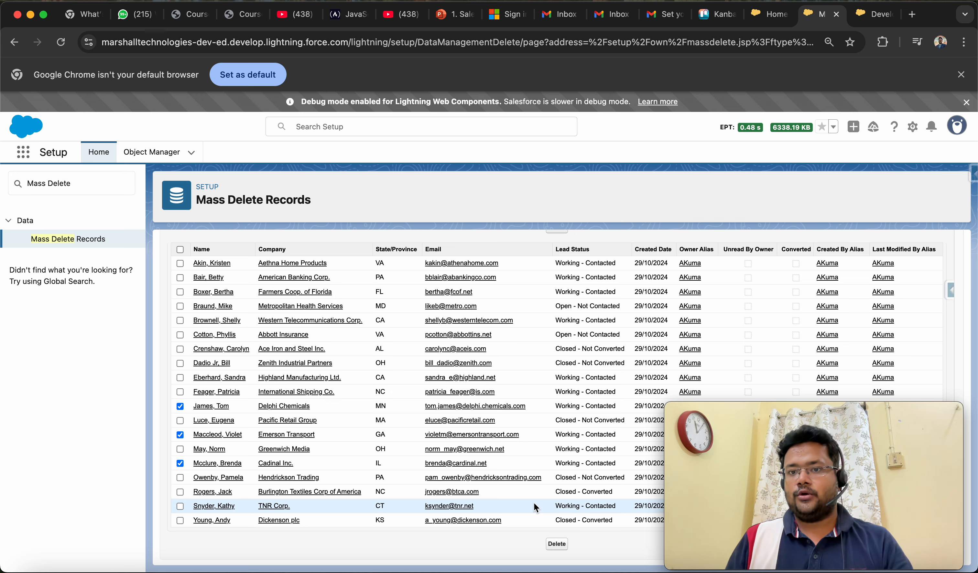
{"action": "scroll", "coordinate": [537, 491], "scroll_direction": "up", "scroll_amount": 5}
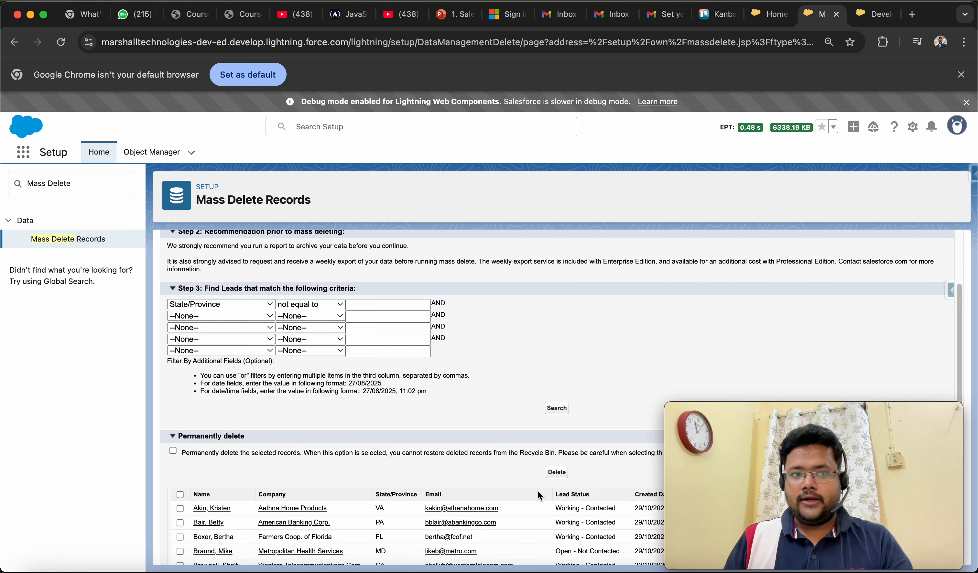
{"action": "scroll", "coordinate": [537, 491], "scroll_direction": "up", "scroll_amount": 3}
{"action": "scroll", "coordinate": [507, 472], "scroll_direction": "down", "scroll_amount": 8}
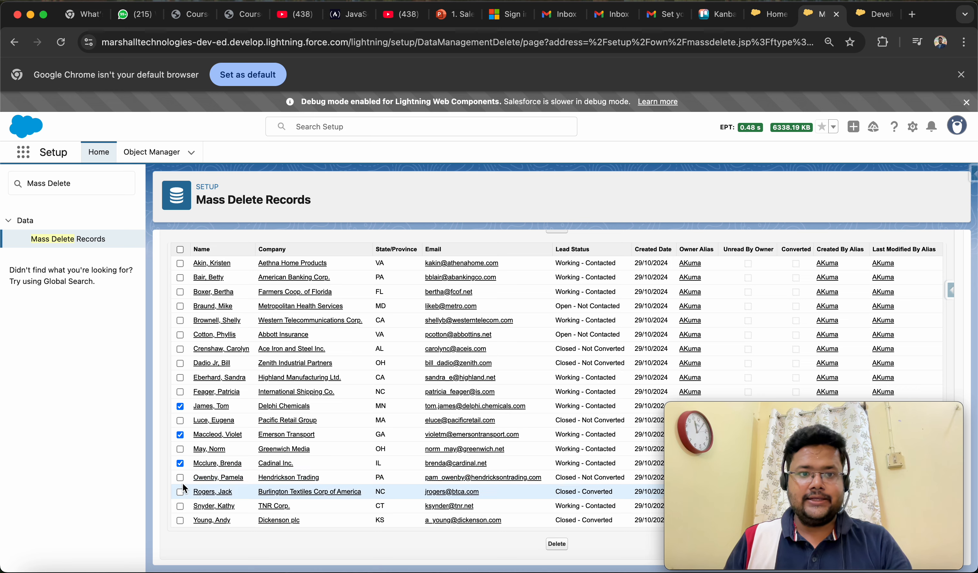
{"action": "scroll", "coordinate": [214, 374], "scroll_direction": "up", "scroll_amount": 3}
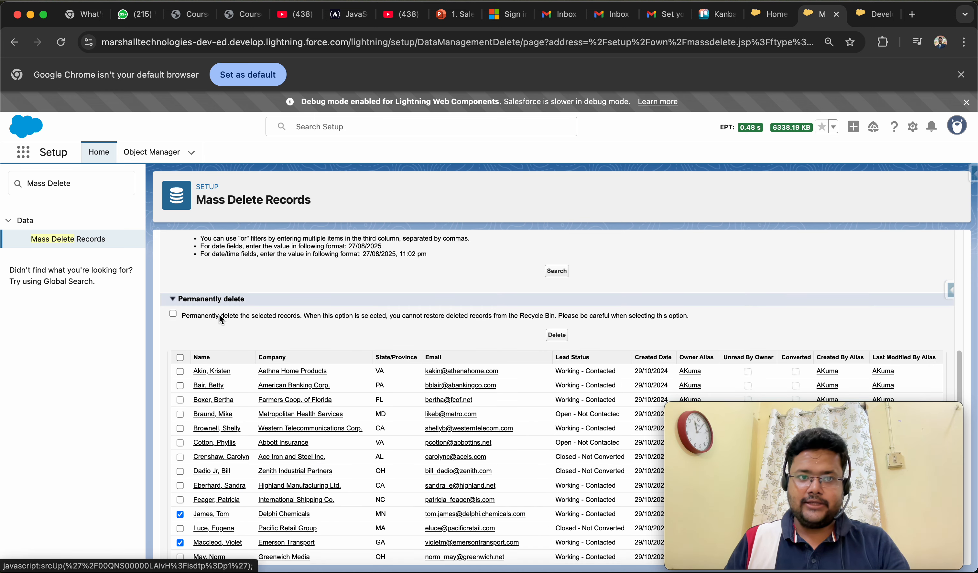
{"action": "scroll", "coordinate": [234, 519], "scroll_direction": "down", "scroll_amount": 3}
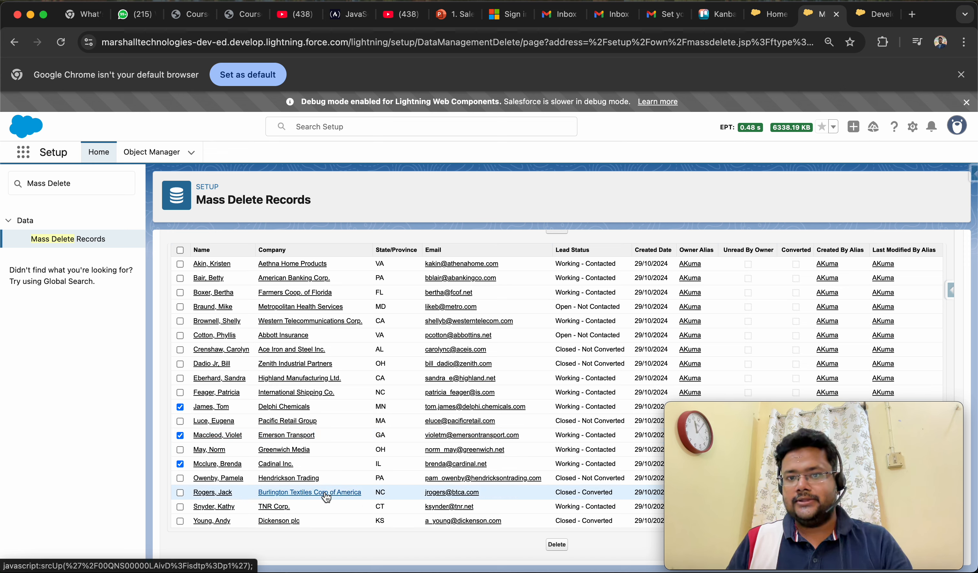
{"action": "left_click", "coordinate": [555, 544]}
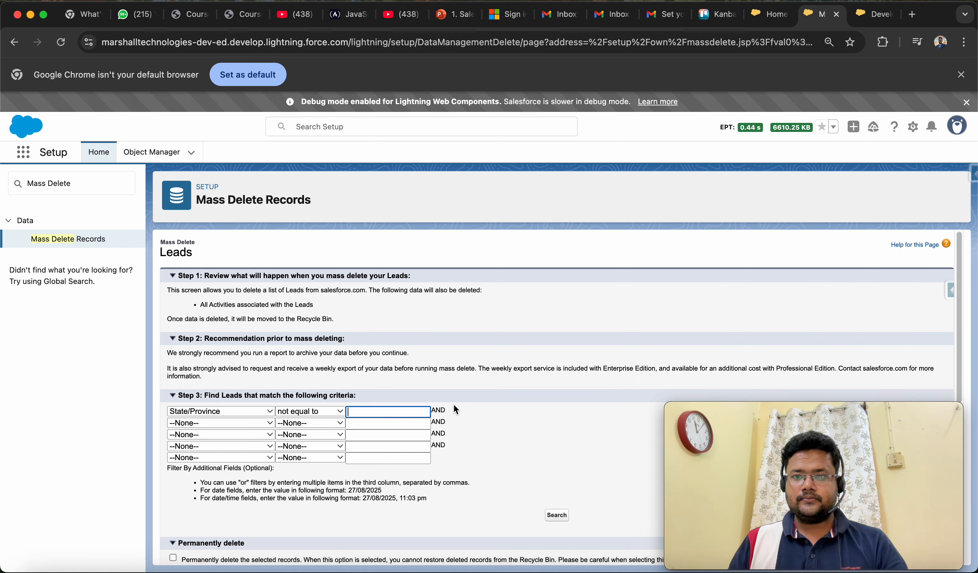
{"action": "scroll", "coordinate": [495, 413], "scroll_direction": "down", "scroll_amount": 5}
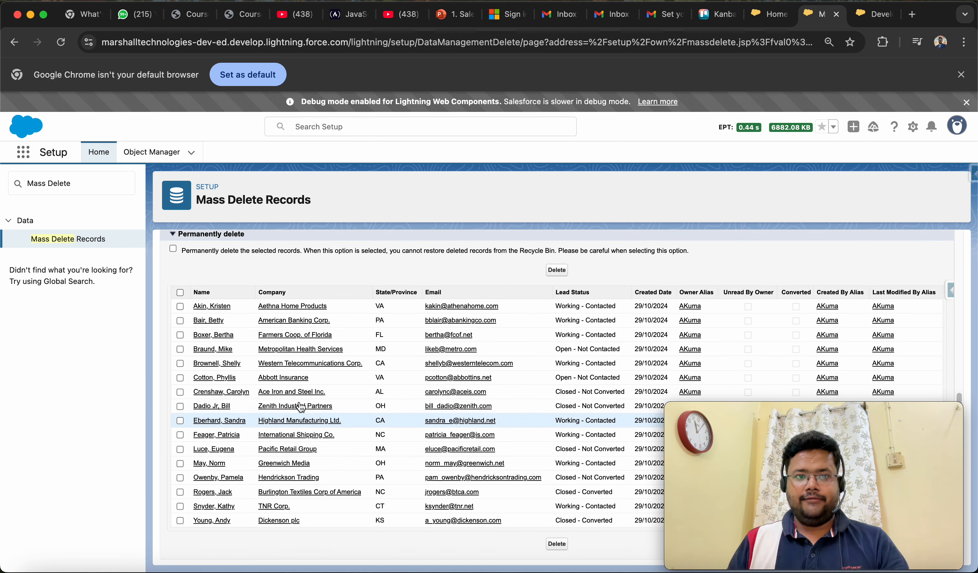
Find the Recycle Bin among the apps and items and open it.
{"action": "double_click", "coordinate": [80, 188]}
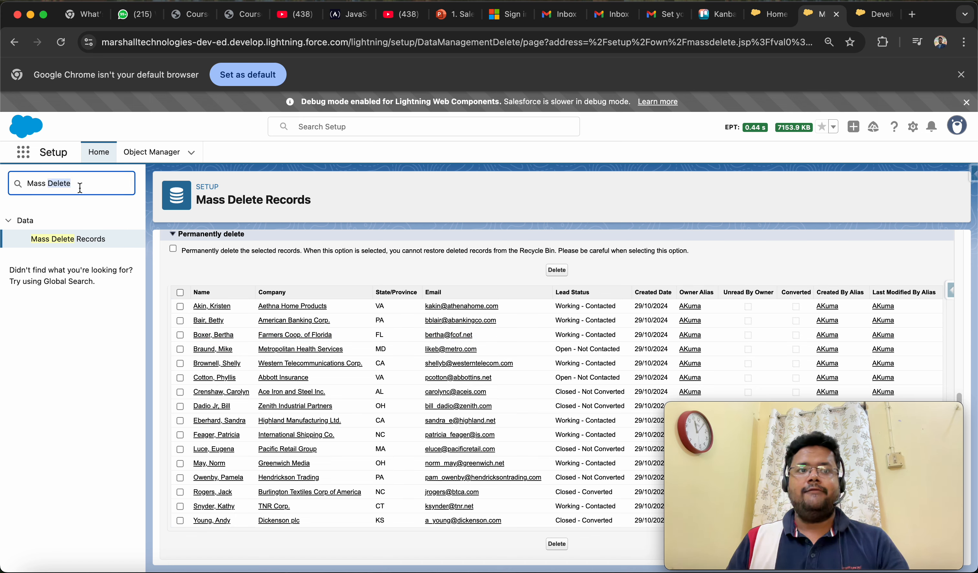
{"action": "left_click", "coordinate": [24, 154]}
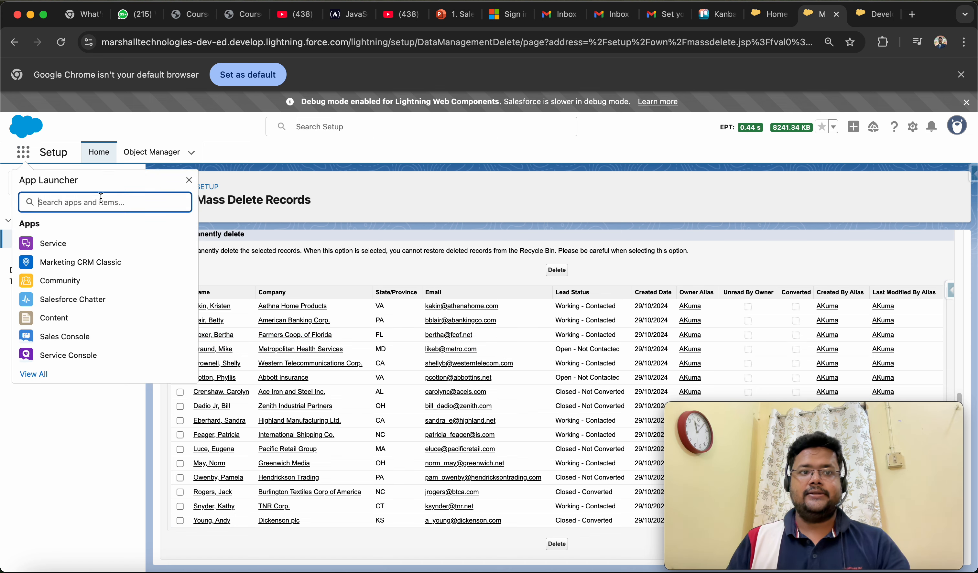
{"action": "type", "text": "Recycl"}
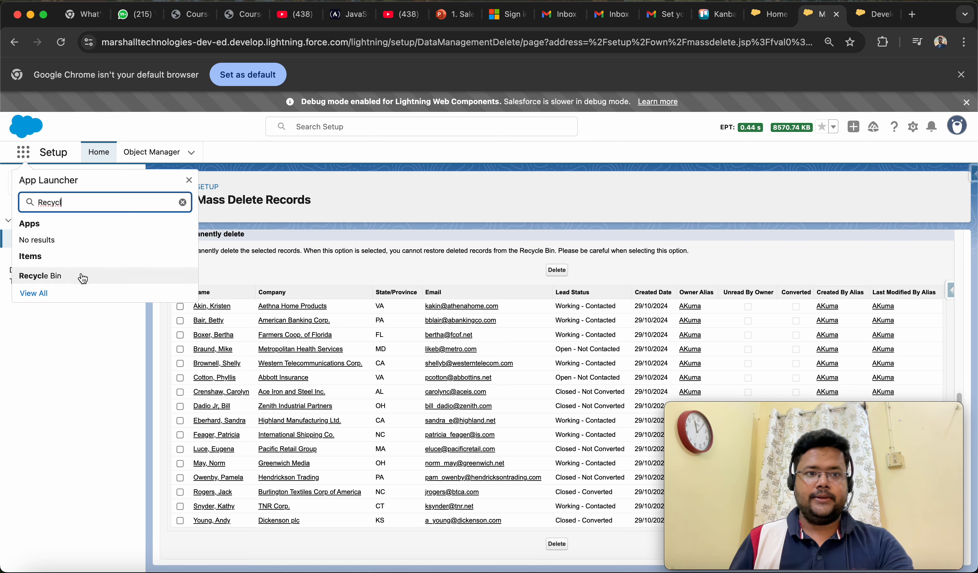
{"action": "left_click", "coordinate": [59, 276]}
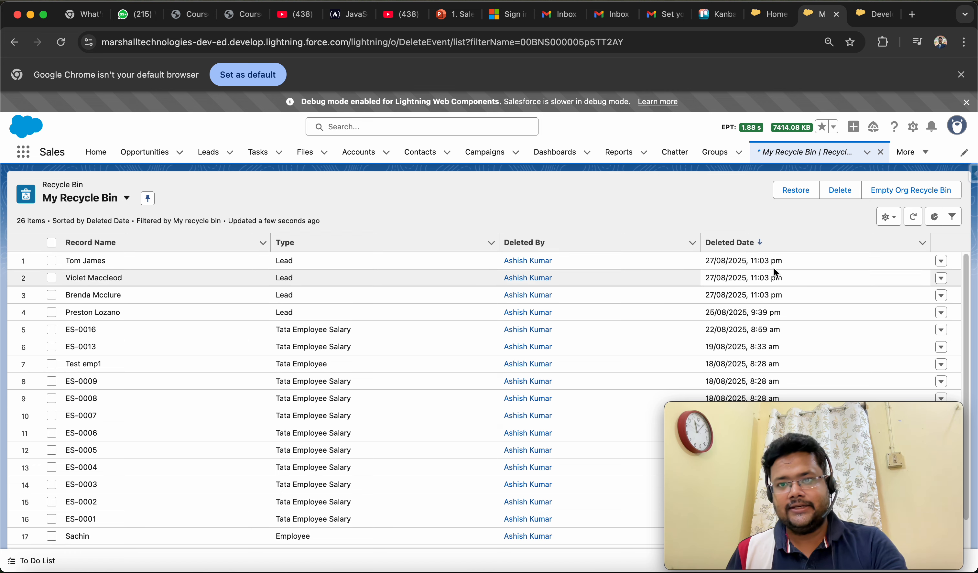
Restore the three leads deleted on 27/08/2025 at 11:03 pm from My Recycle Bin.
{"action": "left_click", "coordinate": [51, 261]}
{"action": "left_click", "coordinate": [51, 279]}
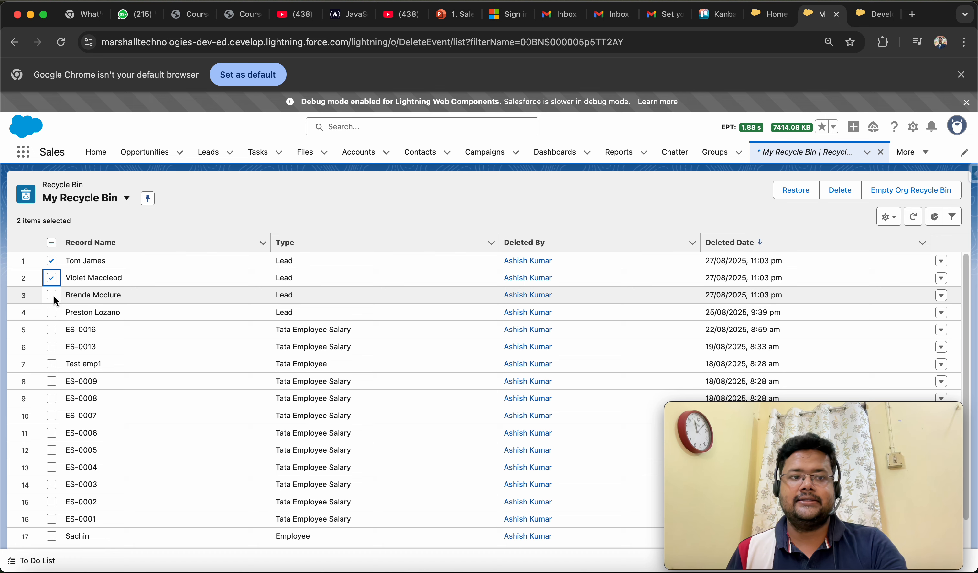
{"action": "left_click", "coordinate": [52, 296]}
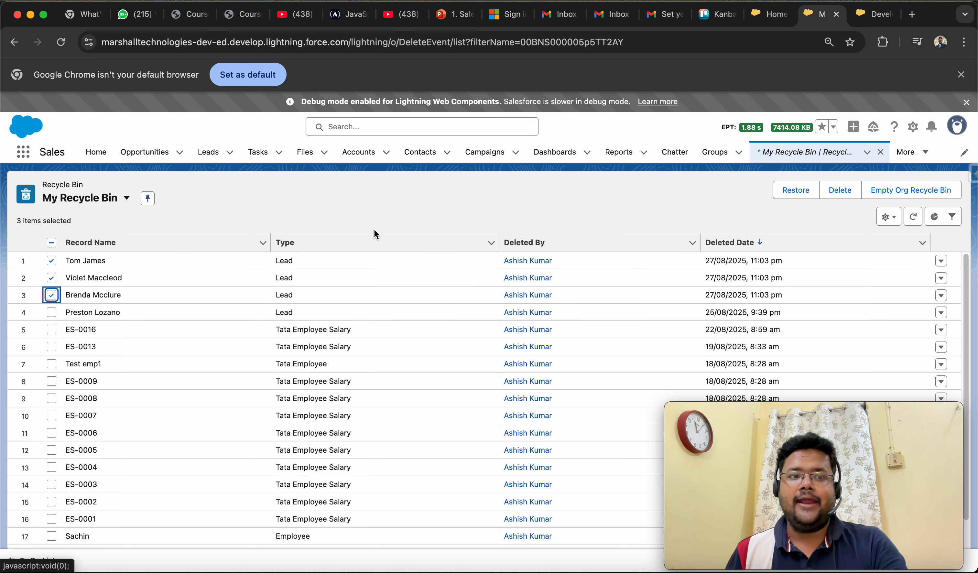
{"action": "left_click", "coordinate": [795, 192]}
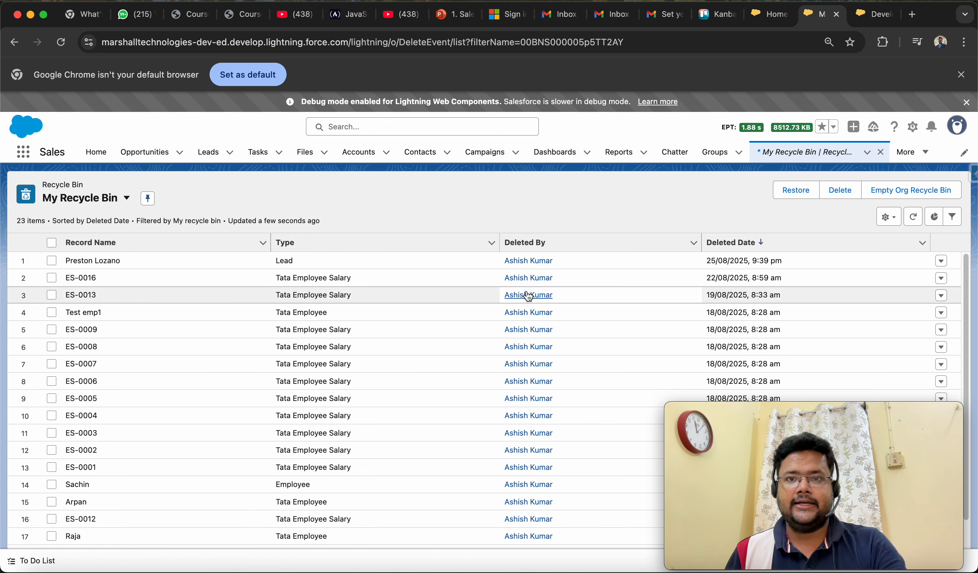
{"action": "left_click", "coordinate": [765, 18]}
{"action": "left_click", "coordinate": [820, 14]}
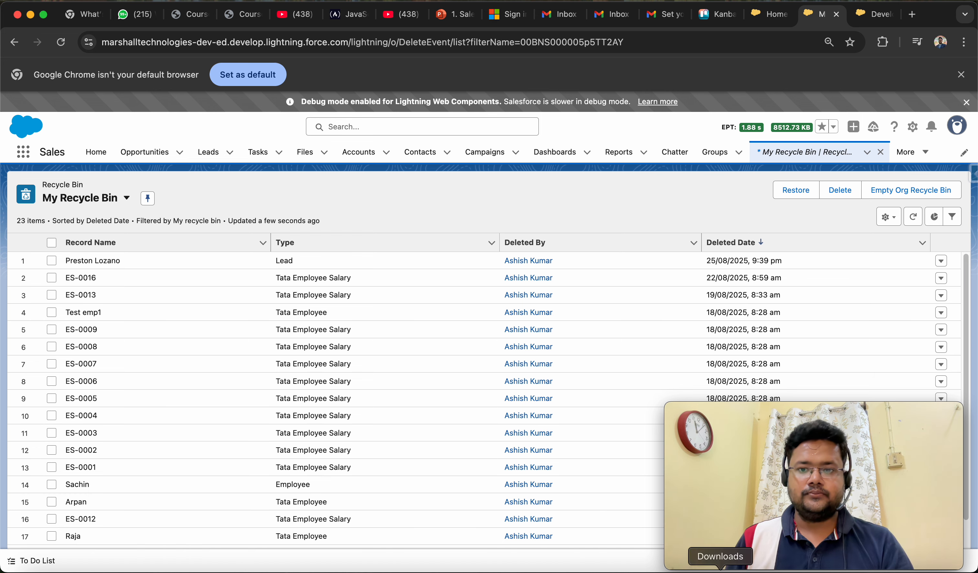
{"action": "mouse_move", "coordinate": [767, 479]}
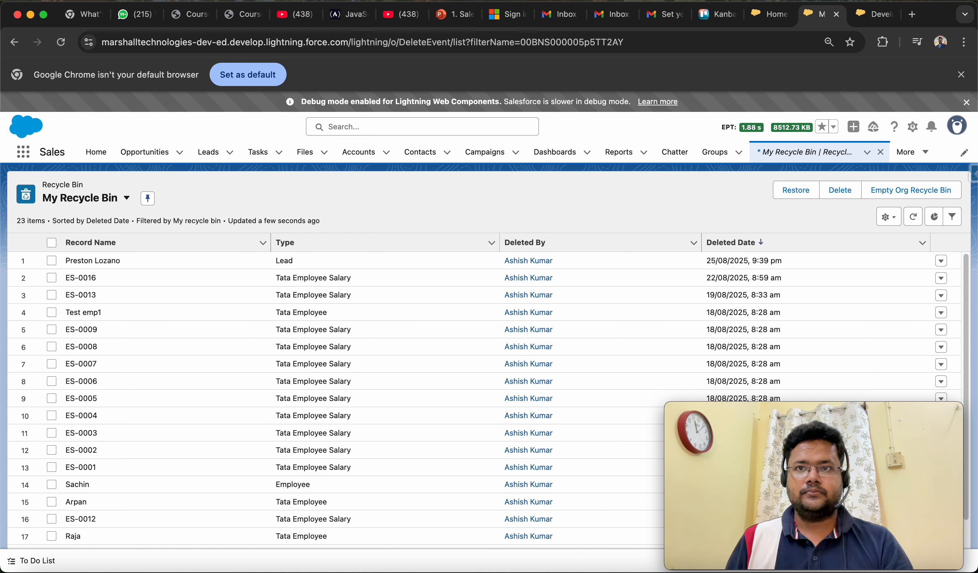